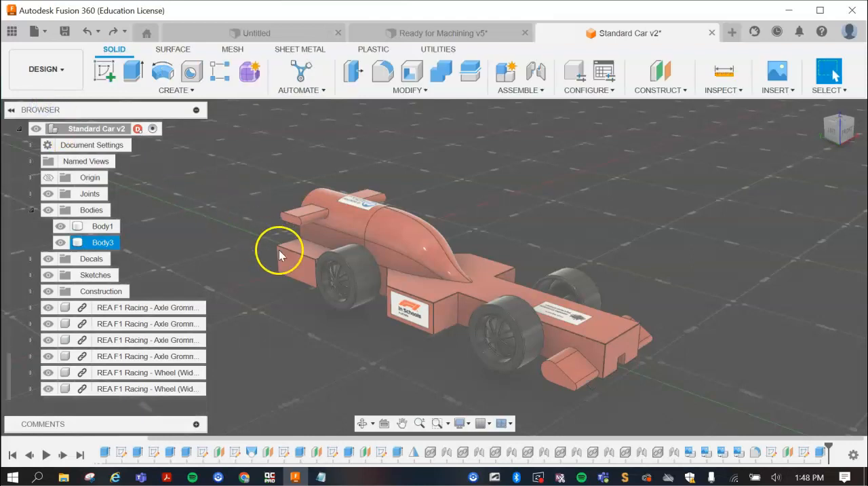
- Switch the camera to orthographic projection and view the car from its left side, close up on the wheels and ground slab
scroll(298, 255, "down", 4)
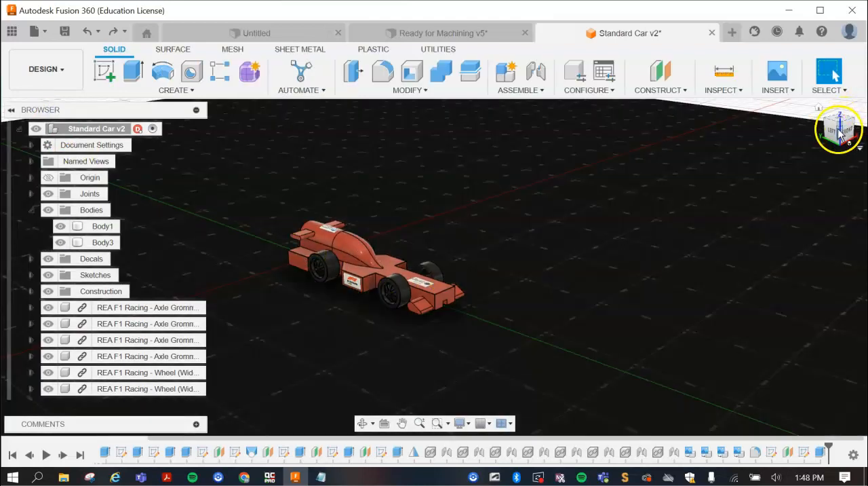
right_click(838, 130)
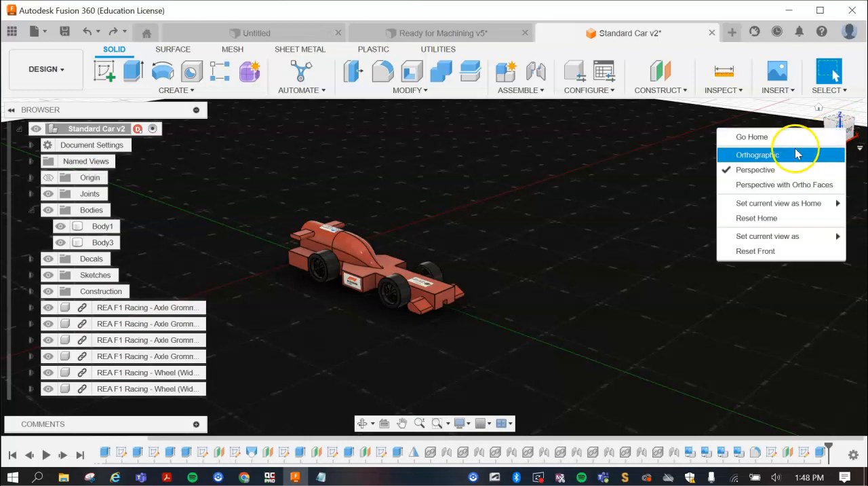
left_click(764, 158)
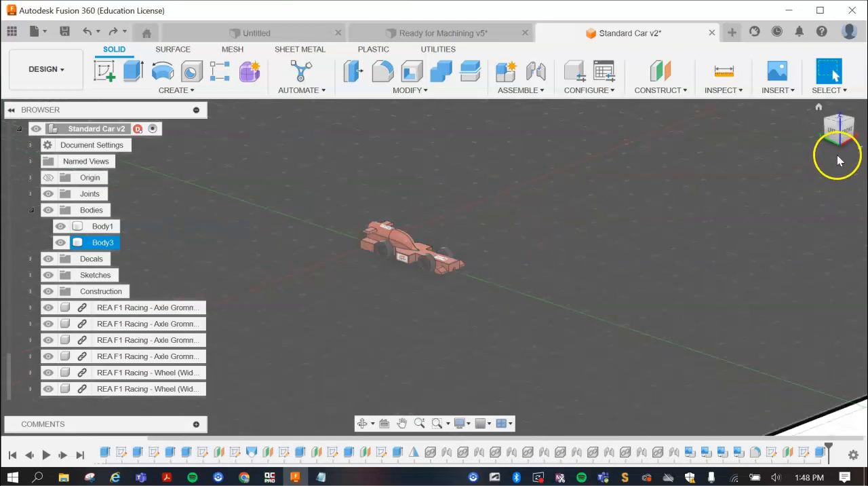
left_click(834, 134)
scroll(453, 241, "up", 1)
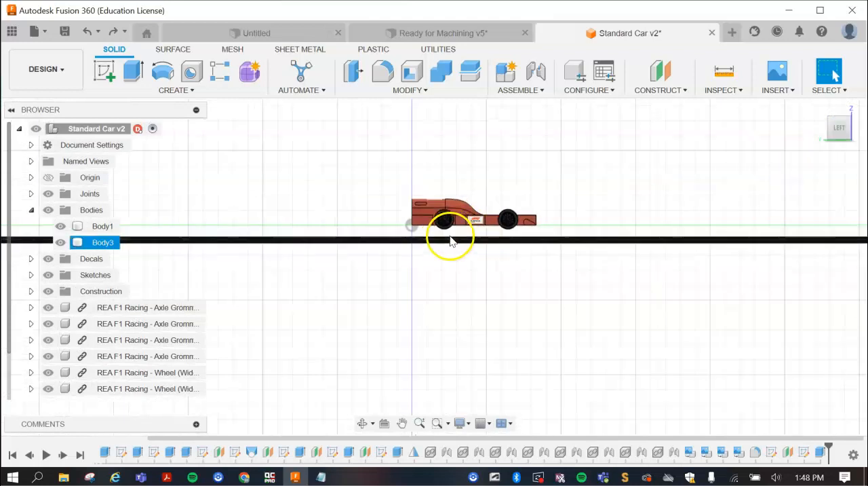
scroll(451, 241, "up", 4)
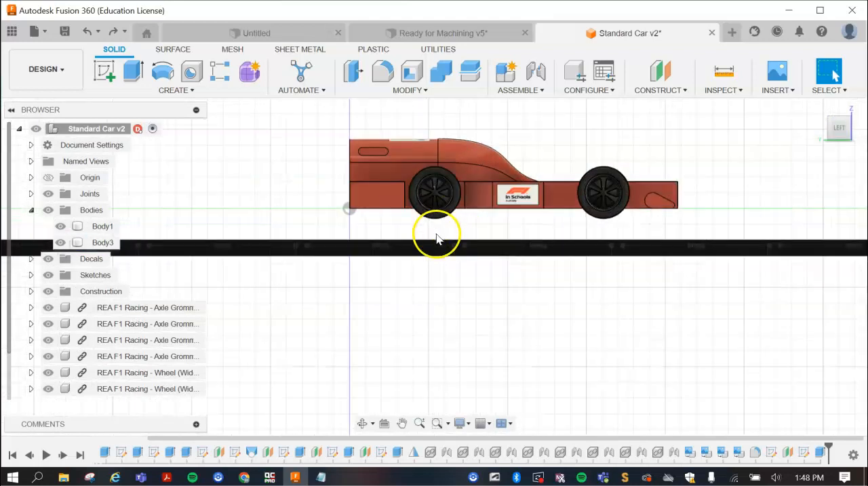
left_click(436, 241)
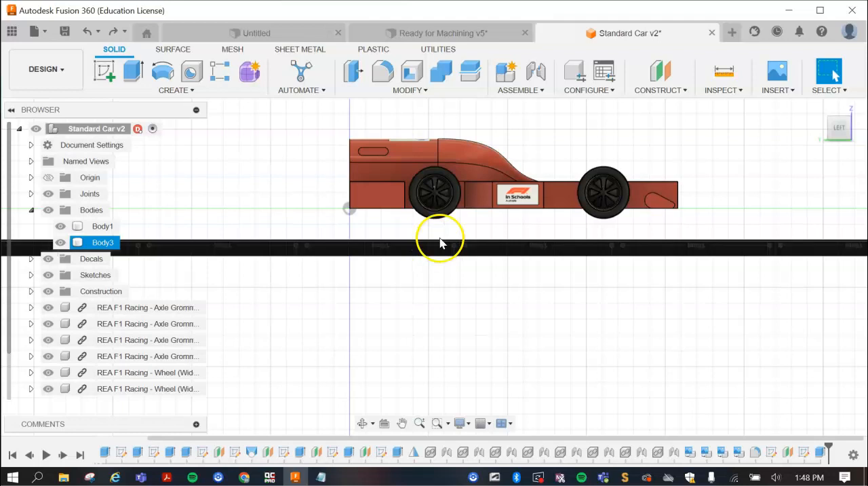
- Set the offset distance of the ground slab's construction plane, Plane5, to -6.5 mm
right_click(792, 457)
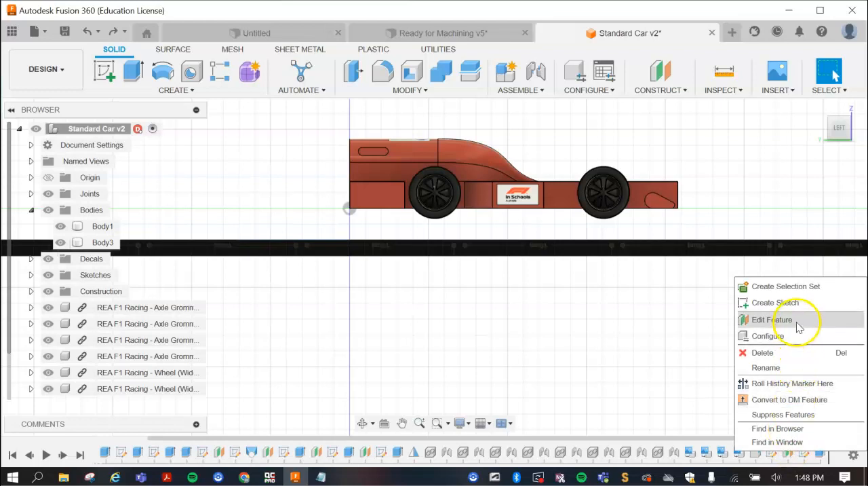
left_click(763, 321)
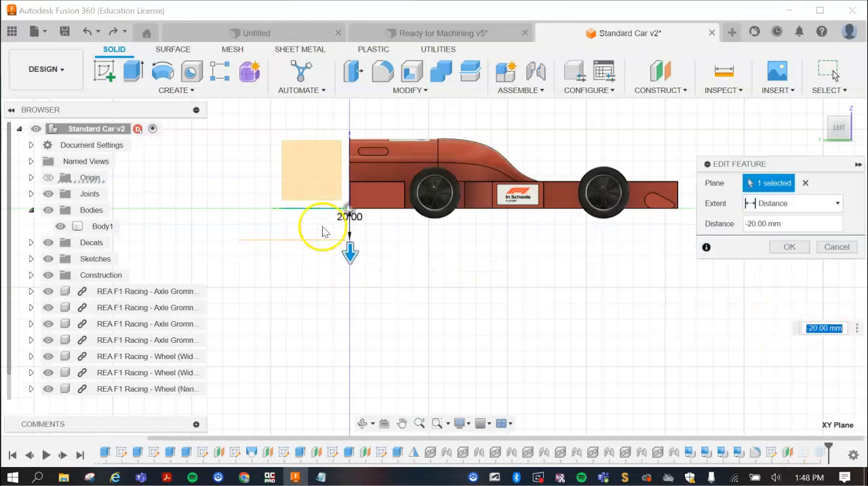
scroll(352, 234, "up", 2)
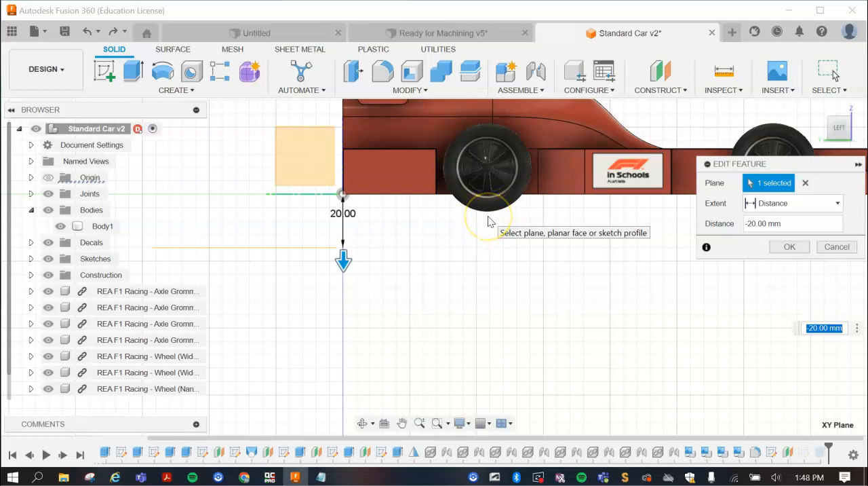
left_click(757, 223)
double_click(756, 224)
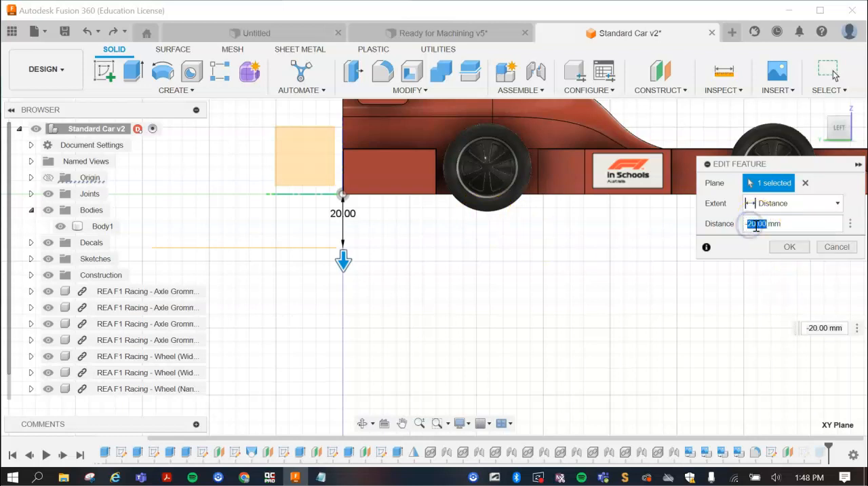
type("6.5")
scroll(474, 217, "up", 4)
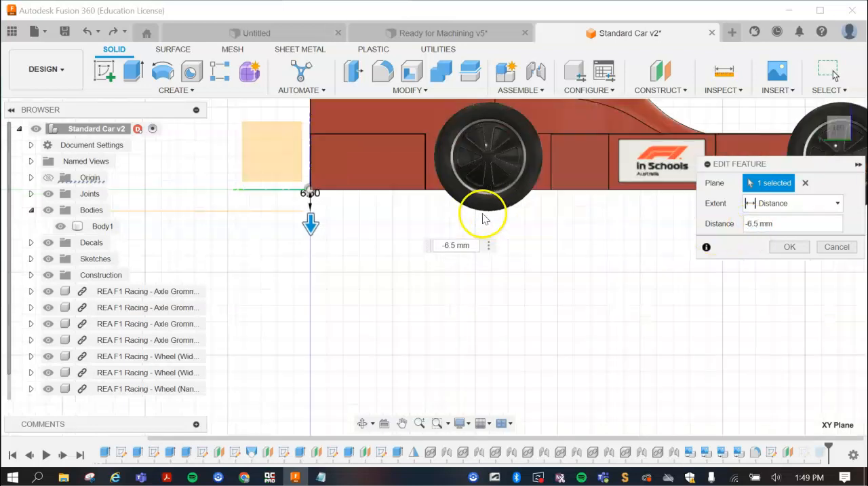
left_click(791, 247)
left_click(793, 259)
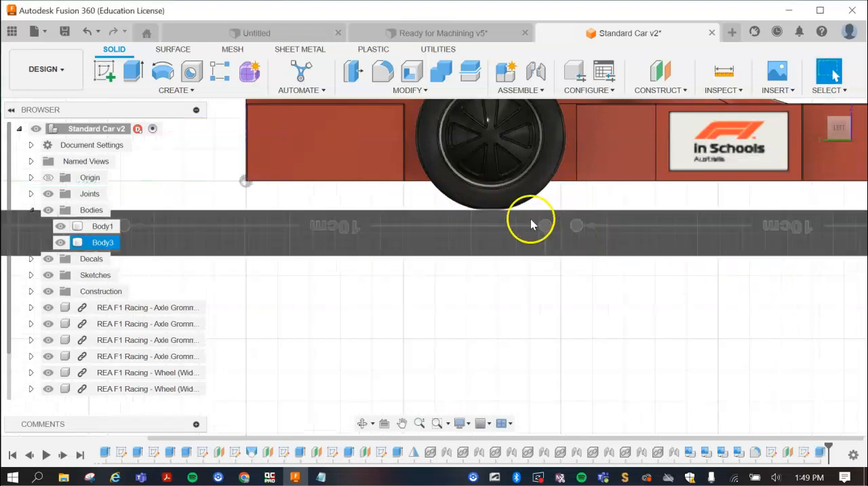
- Examine the contact between the underside of the rear wheel and the top of the ground slab
scroll(490, 215, "up", 5)
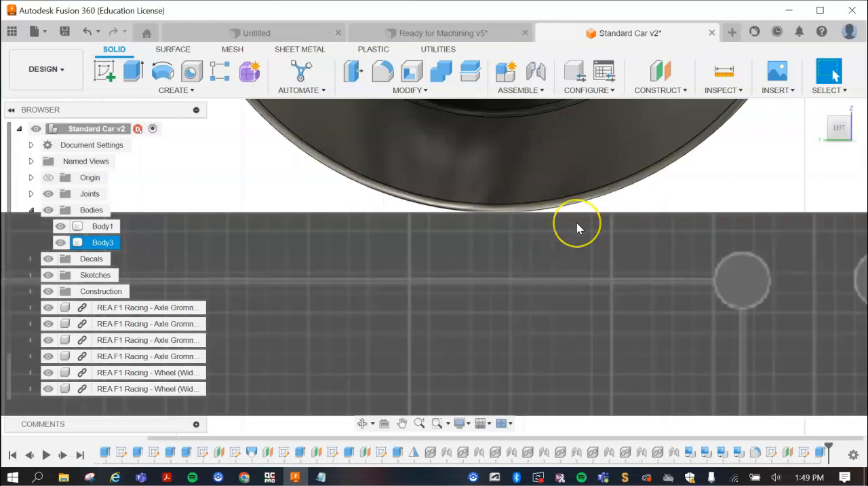
scroll(576, 224, "down", 5)
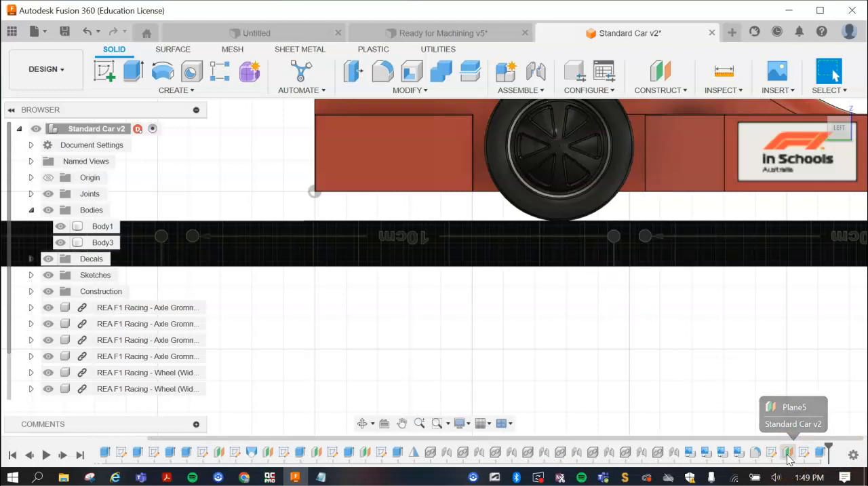
left_click(543, 220)
scroll(551, 224, "up", 2)
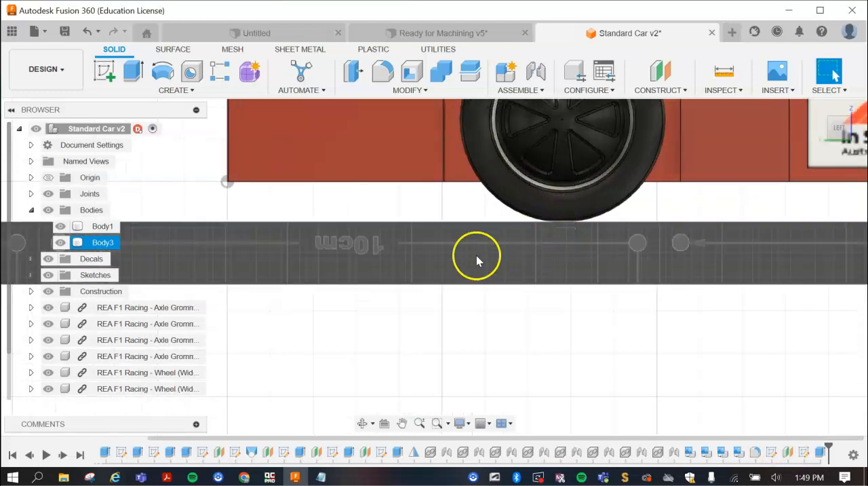
scroll(435, 279, "down", 2)
scroll(435, 275, "down", 2)
- Return the car to an angled three-dimensional view and switch the camera back to perspective projection
left_click(852, 121)
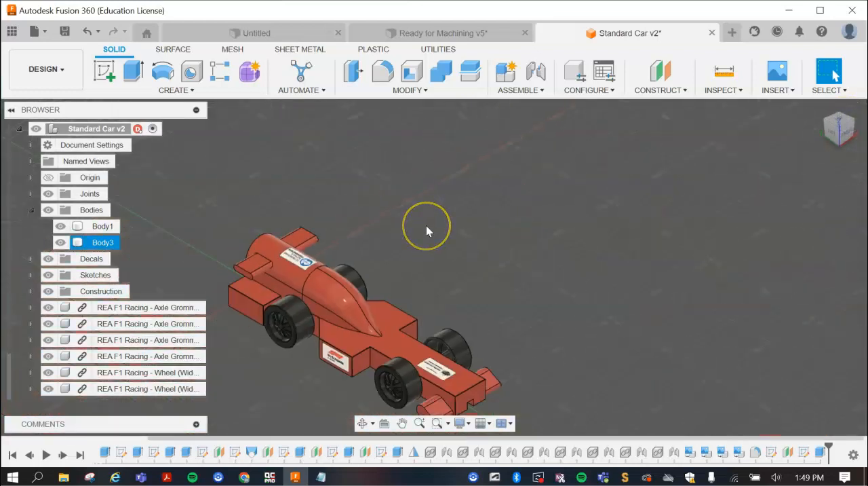
scroll(369, 304, "up", 3)
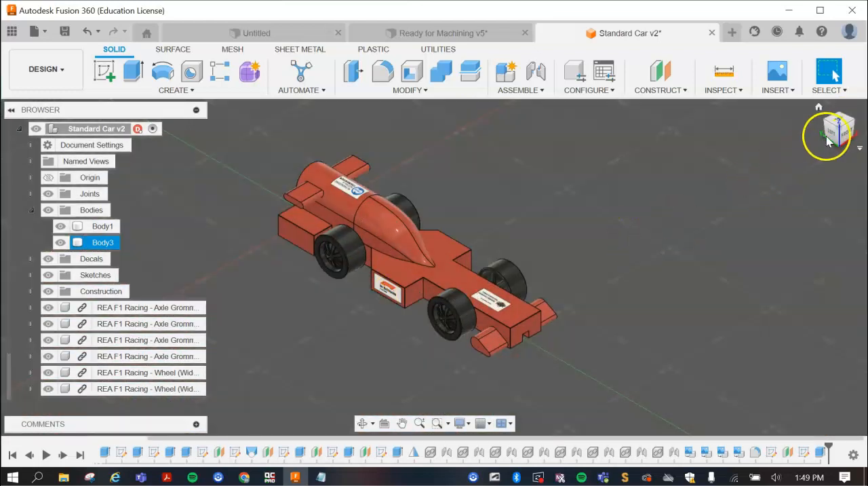
right_click(835, 133)
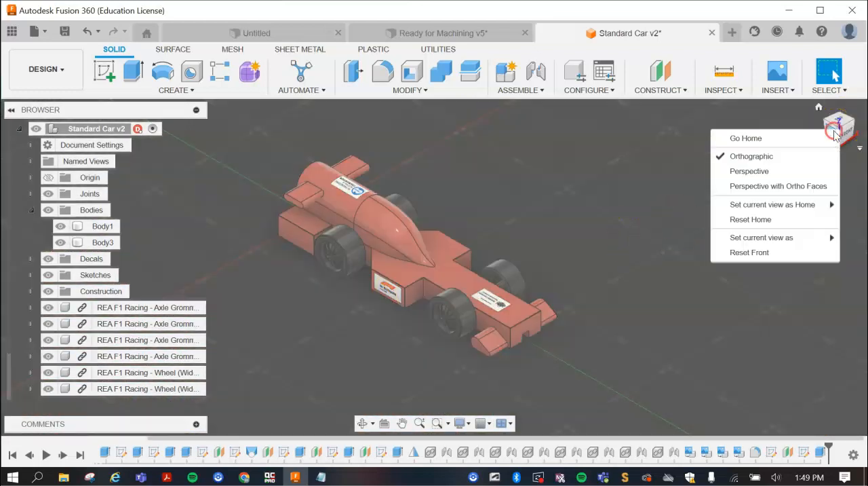
left_click(760, 172)
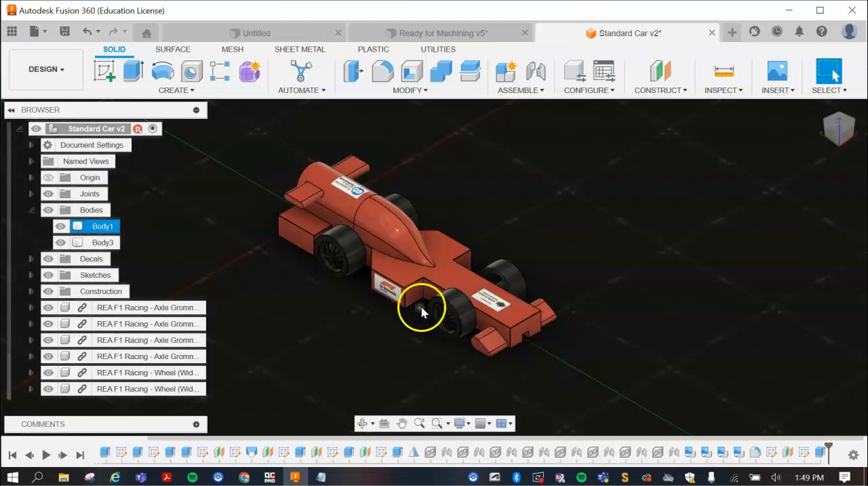
scroll(495, 252, "up", 1)
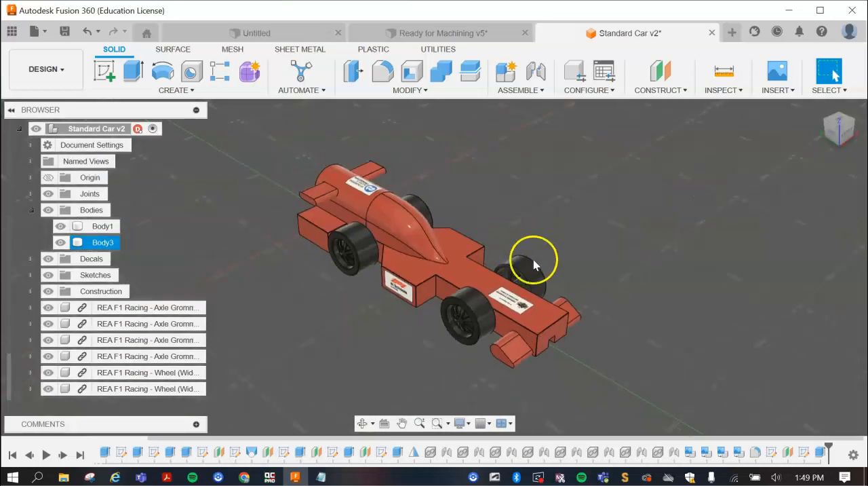
scroll(495, 228, "down", 2)
scroll(494, 227, "up", 3)
left_click(498, 226)
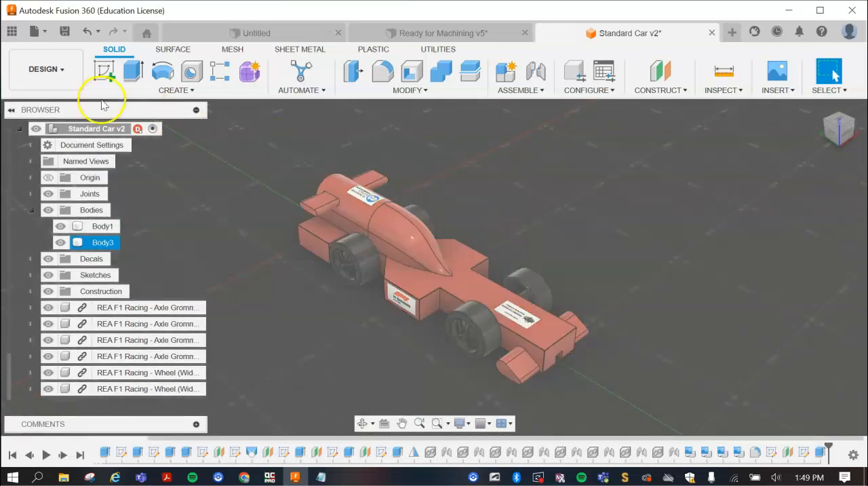
- Switch to the Render workspace and frame the whole car close up in a low three-quarter view from its front left
left_click(56, 72)
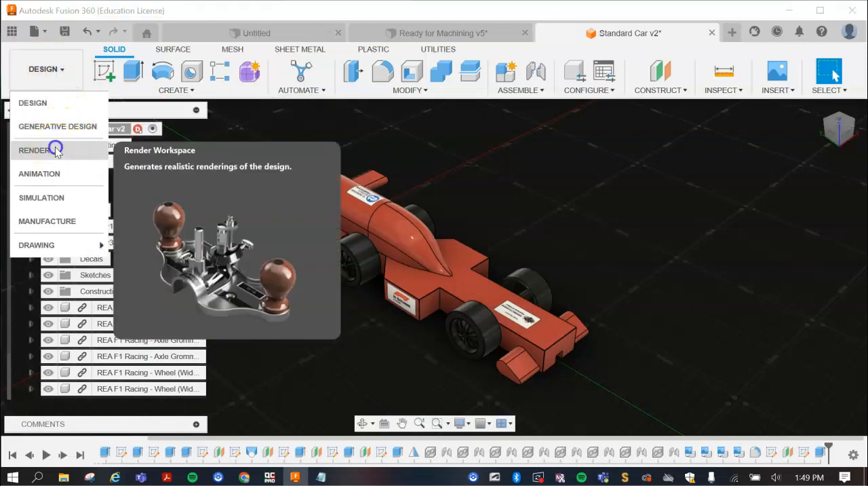
left_click(55, 151)
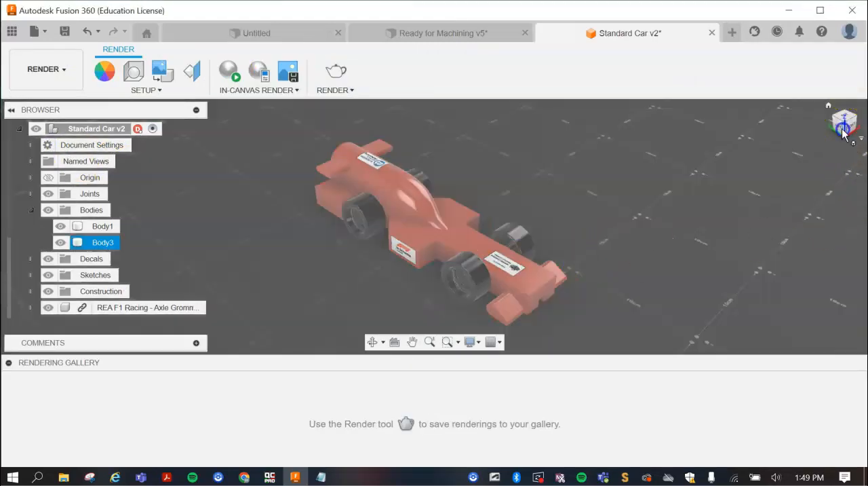
left_click_drag(845, 133, 854, 115)
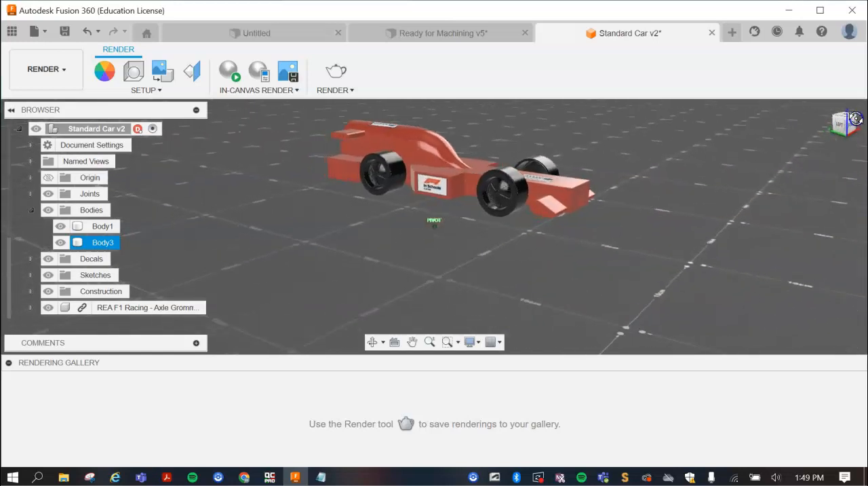
scroll(468, 123, "up", 5)
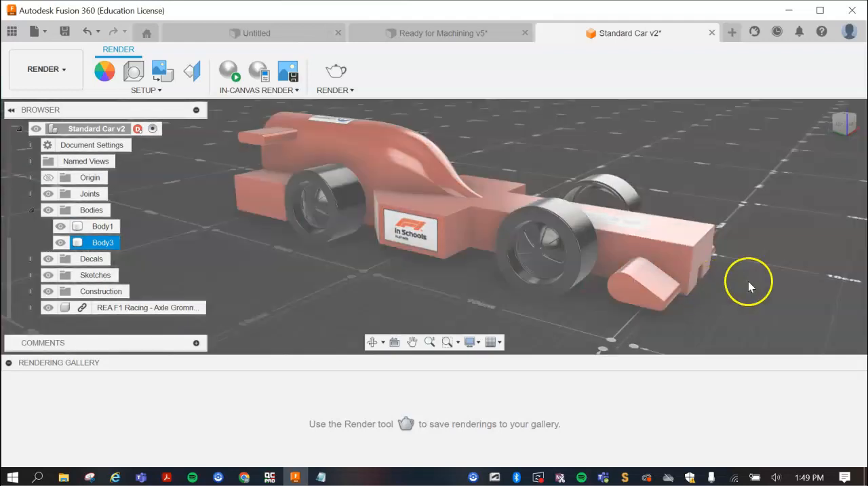
left_click(428, 153)
left_click(482, 165)
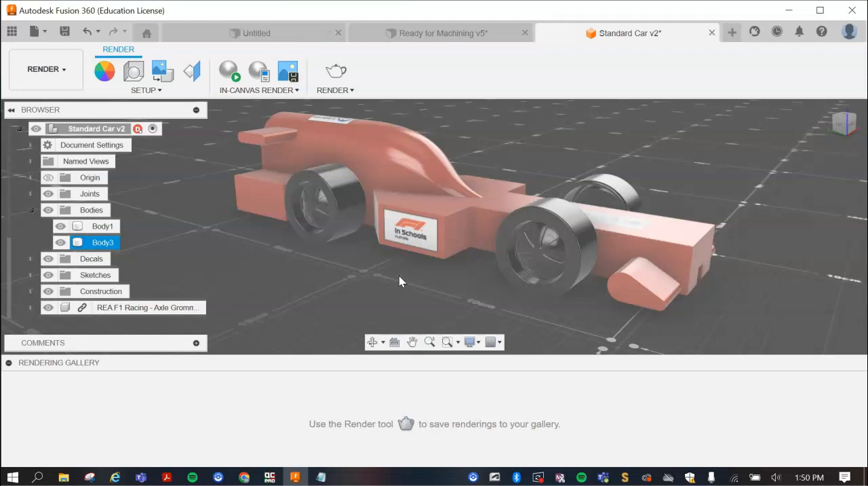
left_click(416, 242)
scroll(419, 244, "down", 5)
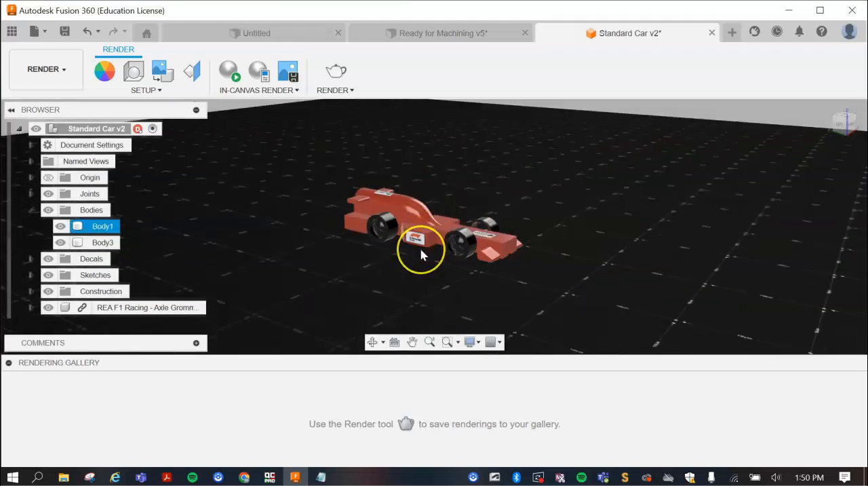
left_click(421, 251)
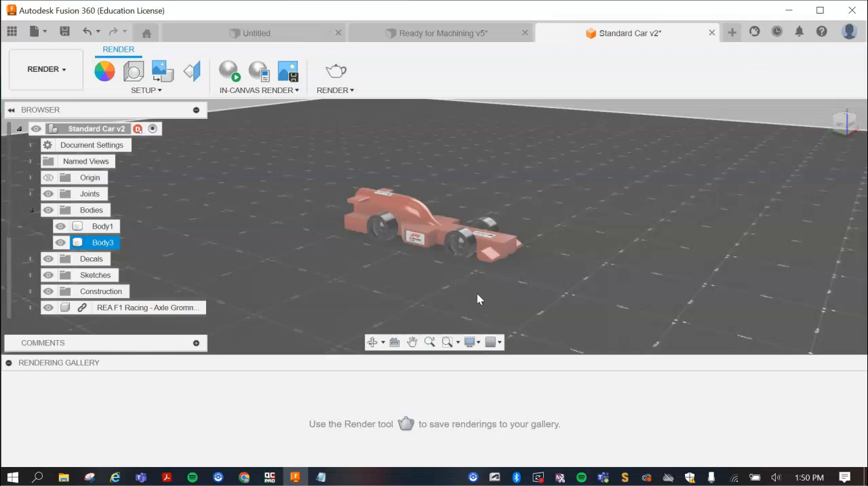
left_click(422, 240)
scroll(417, 232, "up", 5)
scroll(416, 227, "up", 4)
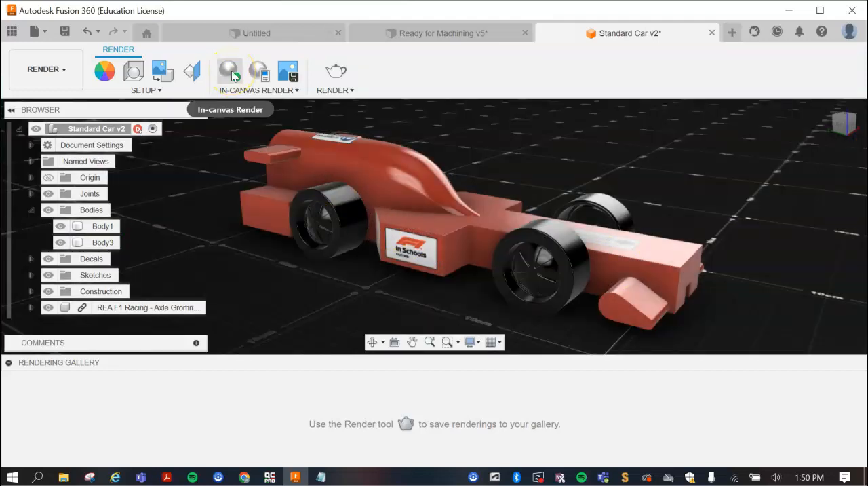
- Run an in-canvas render of the car on its ground slab and pause it after about a minute
left_click(231, 73)
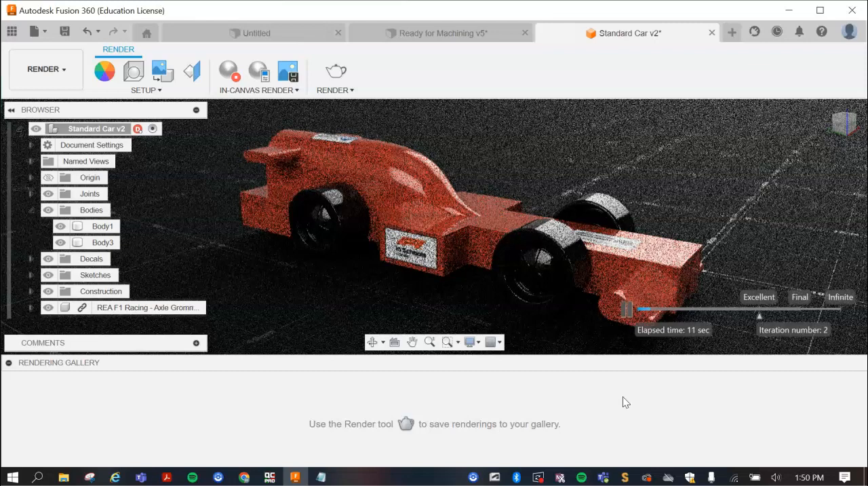
left_click(539, 327)
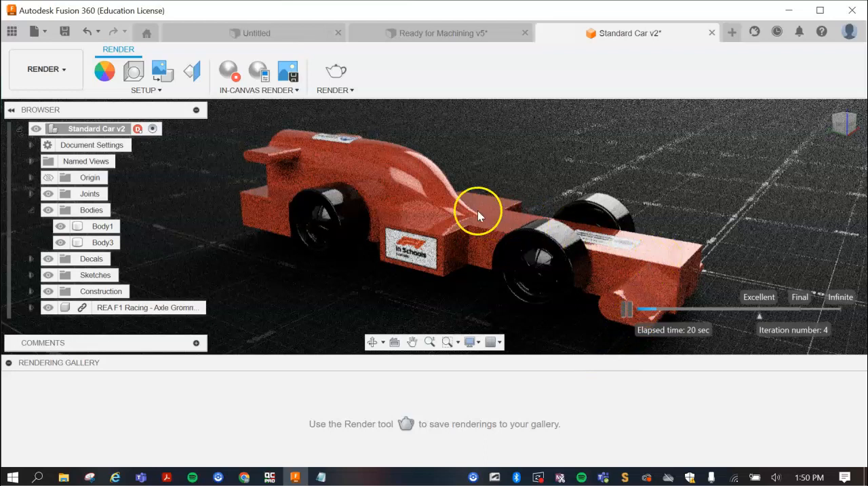
left_click(388, 168)
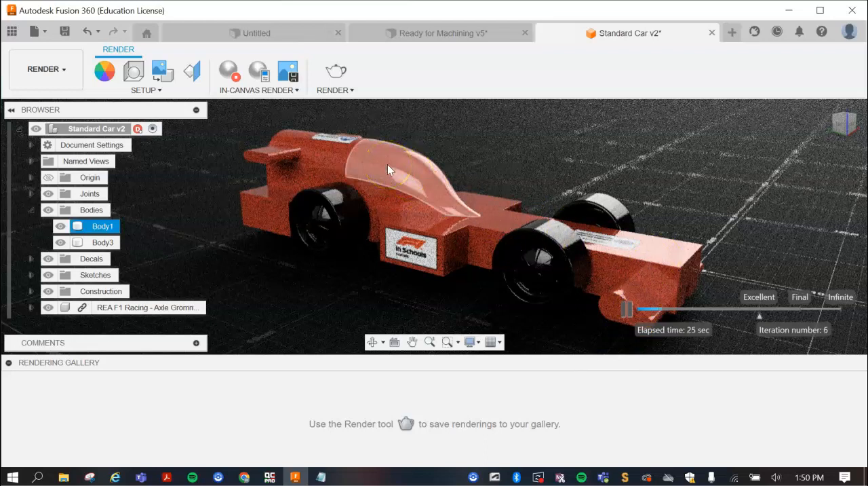
left_click(607, 220)
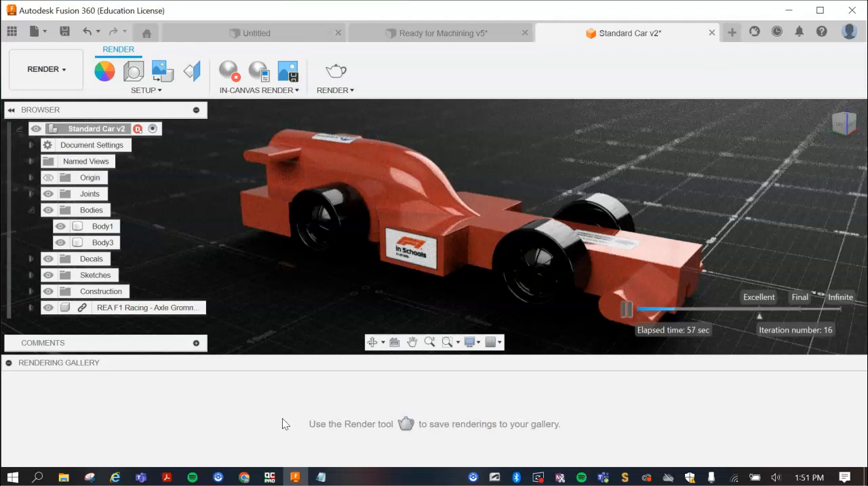
left_click(626, 310)
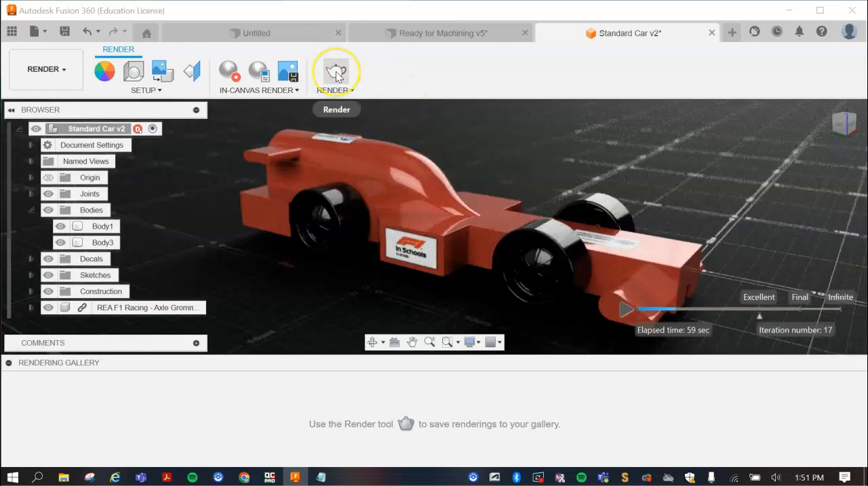
- Start a cloud rendering of the car at Final quality with a custom image size of 4000 by 4000 px
left_click(337, 75)
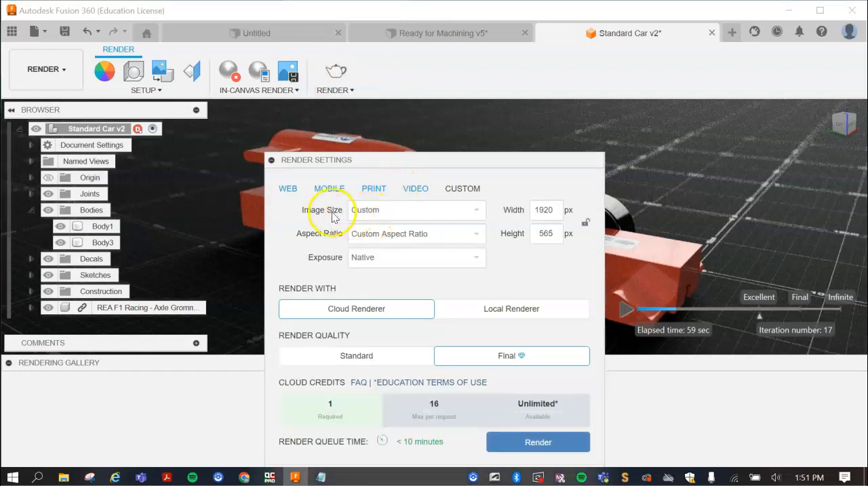
left_click(374, 211)
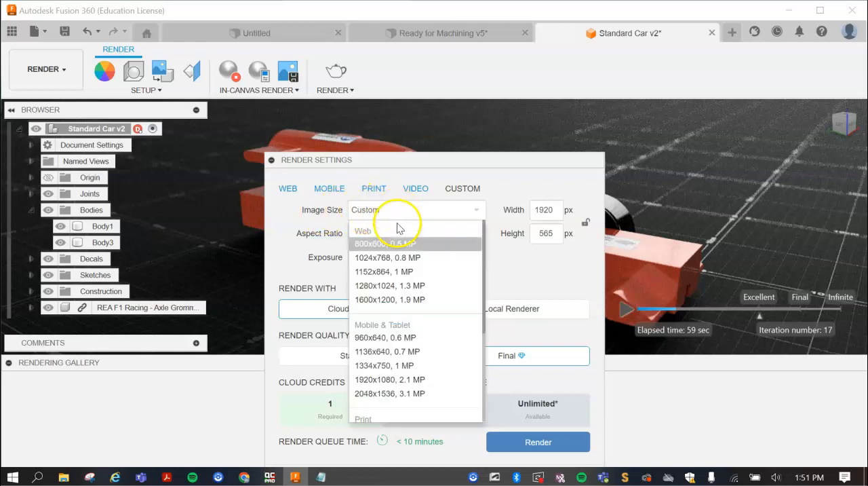
scroll(402, 290, "down", 2)
scroll(403, 290, "down", 3)
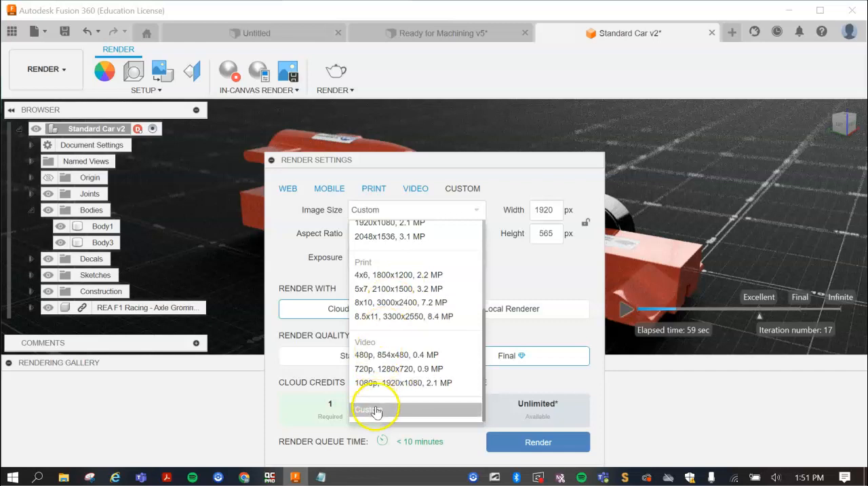
left_click(376, 411)
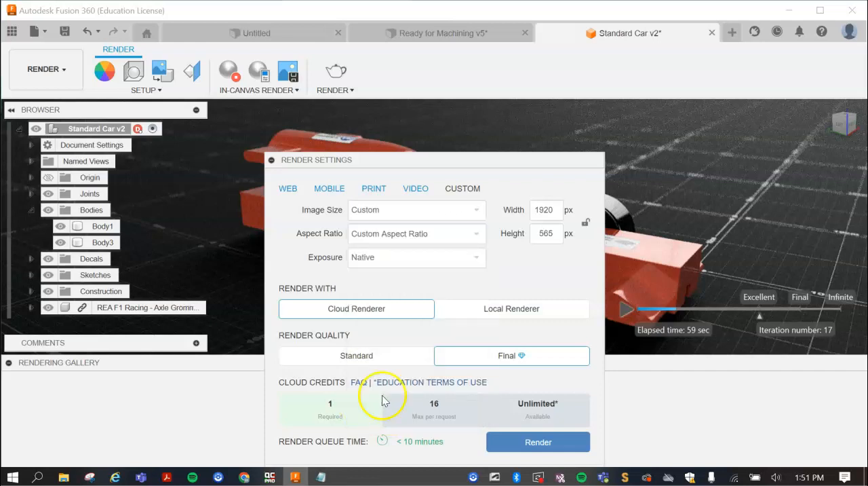
left_click_drag(551, 210, 523, 212)
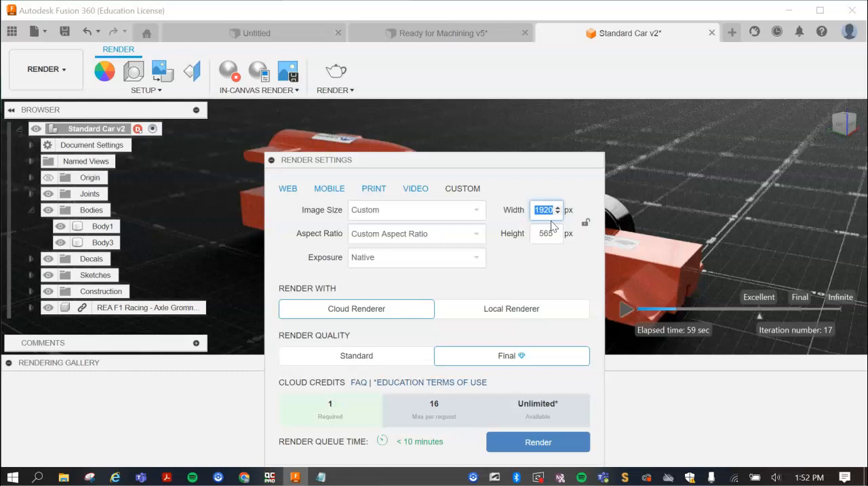
type("4000")
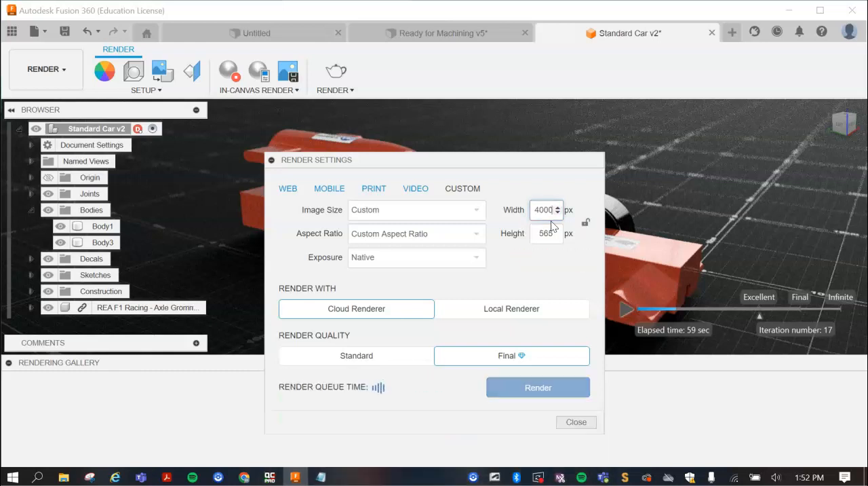
left_click(549, 233)
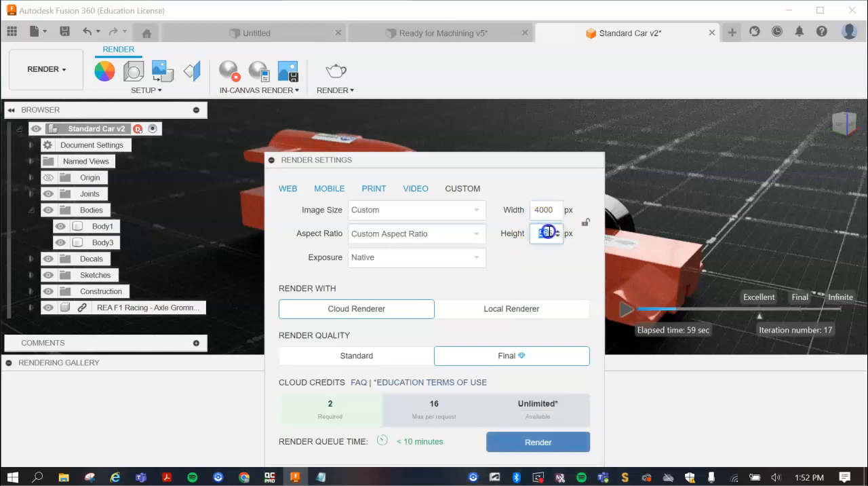
type("4000")
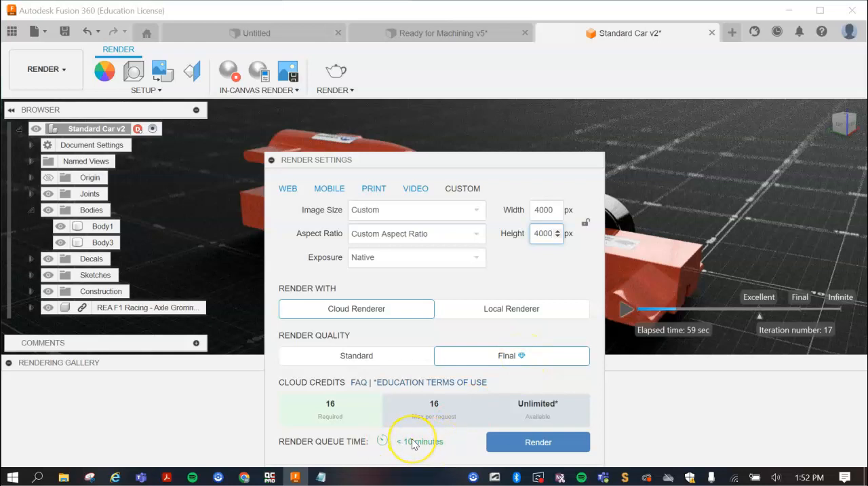
left_click(543, 444)
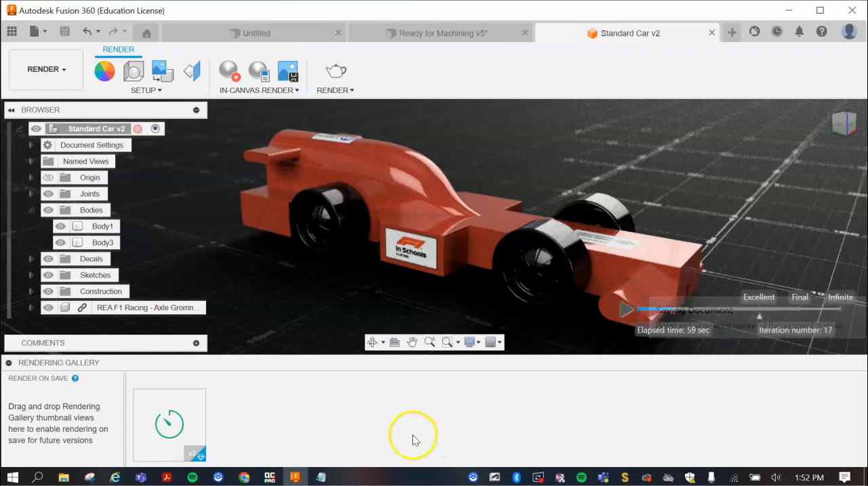
- Open the finished rendering of the car from the rendering gallery and download it as a PNG image
mouse_move(163, 435)
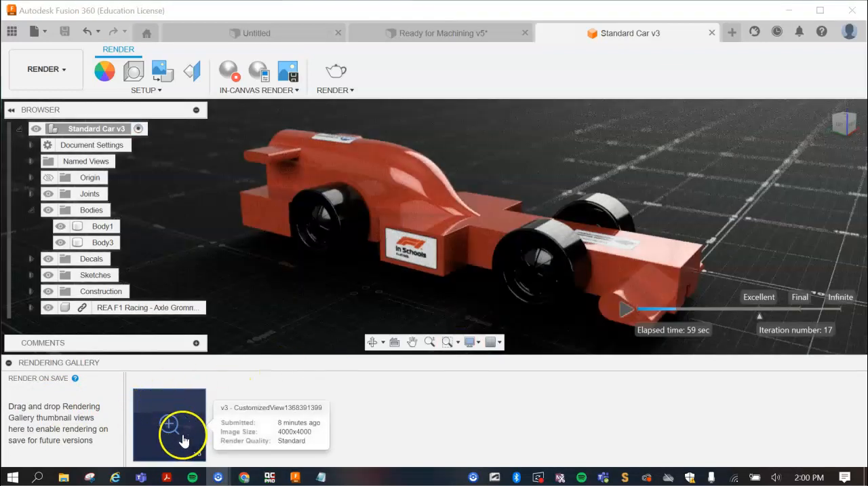
double_click(178, 411)
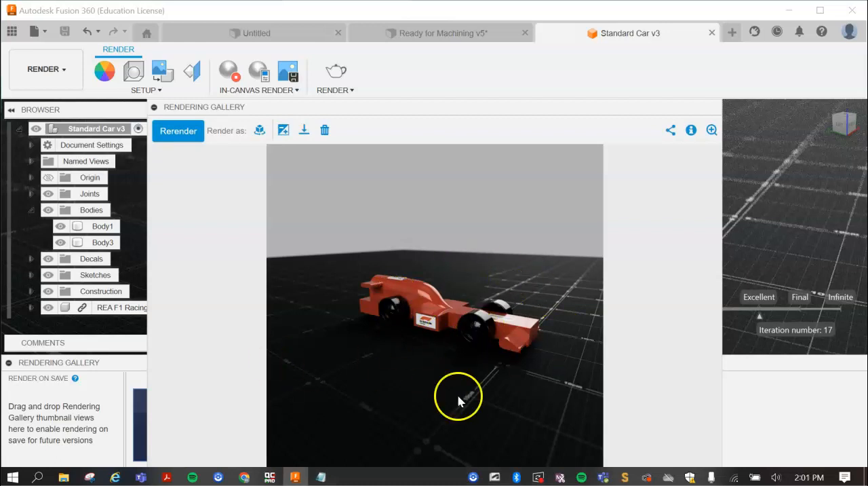
left_click(304, 132)
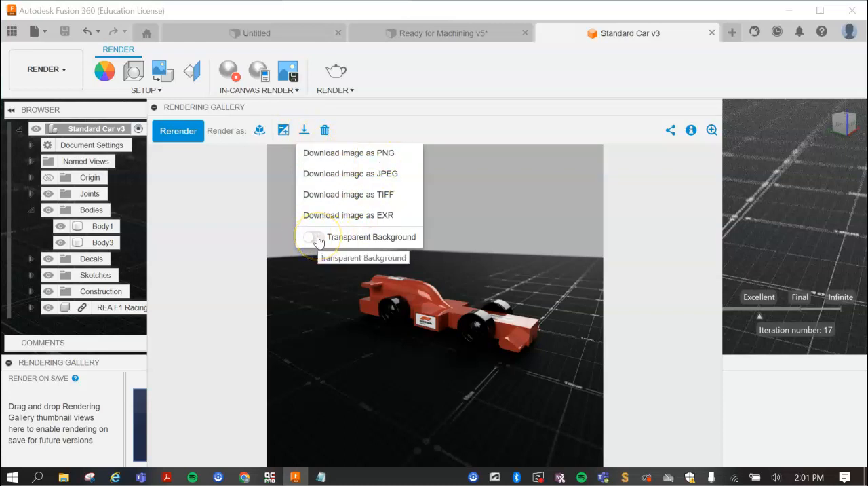
left_click(359, 155)
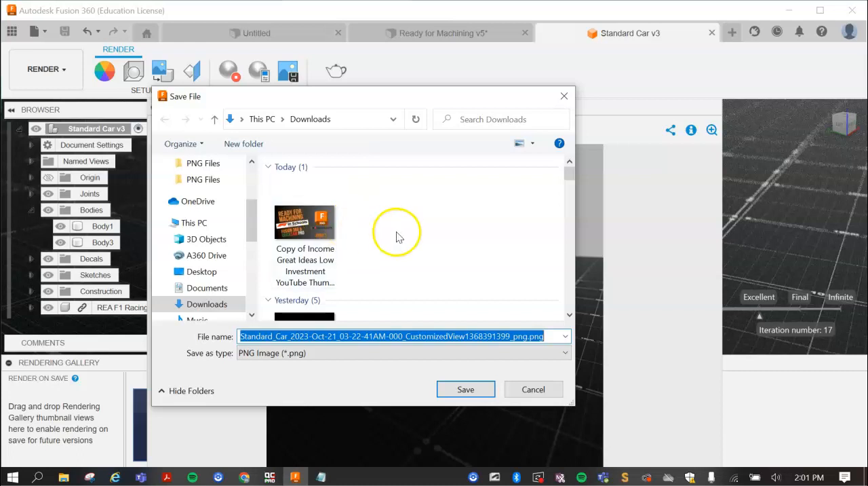
- Save the PNG image as HQ Render 1 in the HOME DRIVE (H) folder on the desktop
scroll(215, 243, "down", 3)
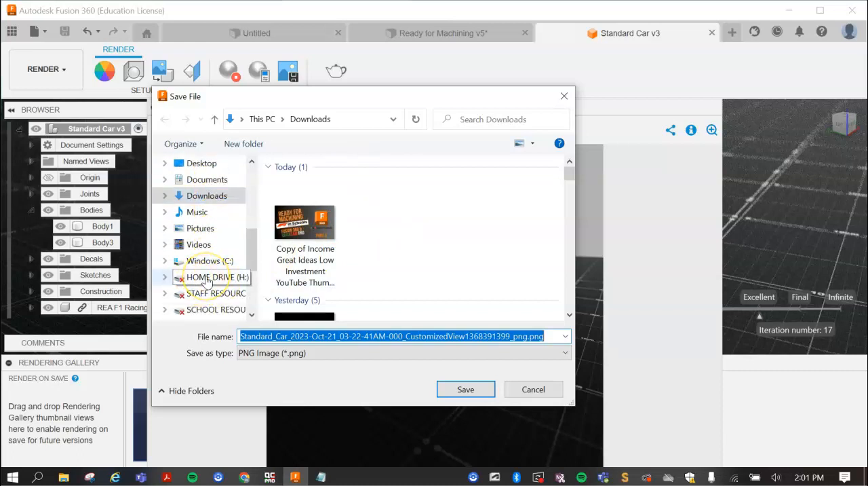
scroll(207, 281, "up", 7)
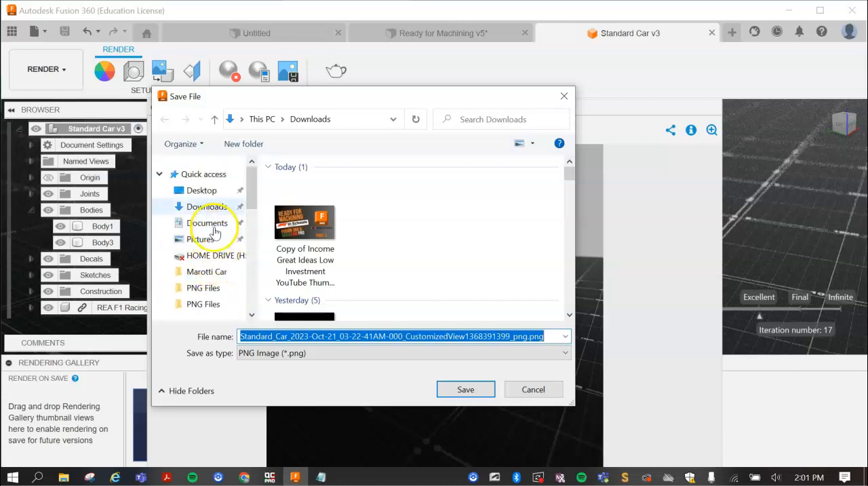
left_click(202, 191)
double_click(292, 188)
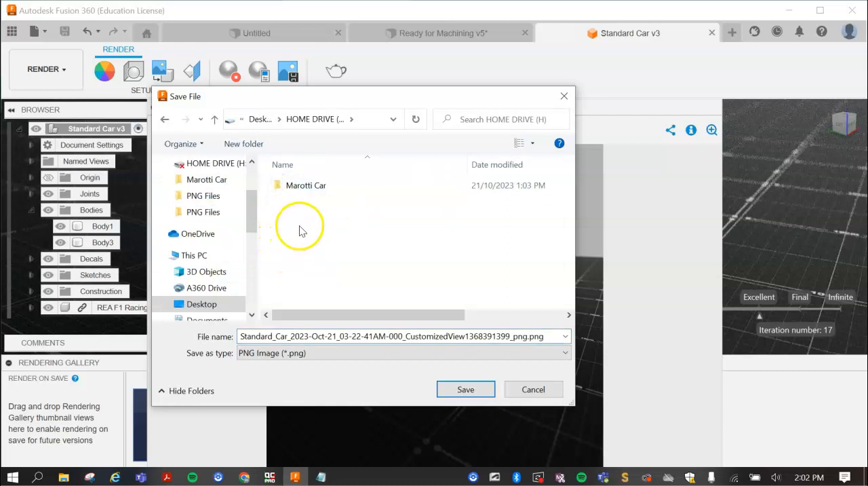
double_click(365, 337)
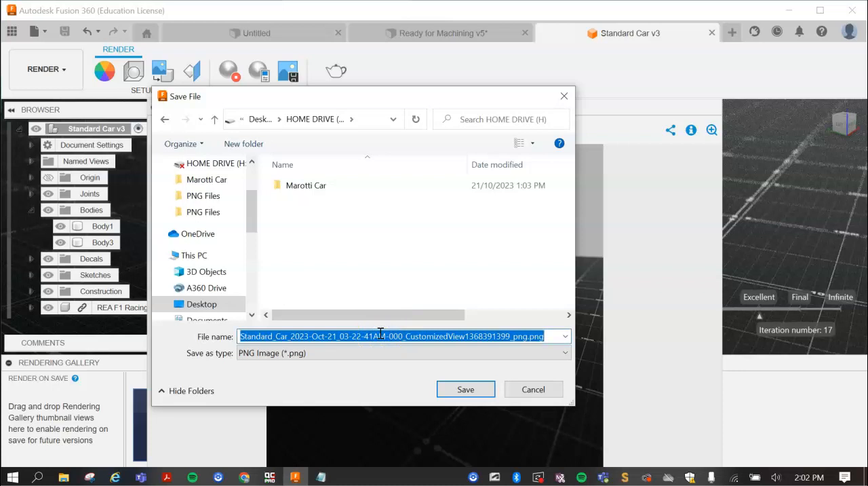
type("HQ Render 1")
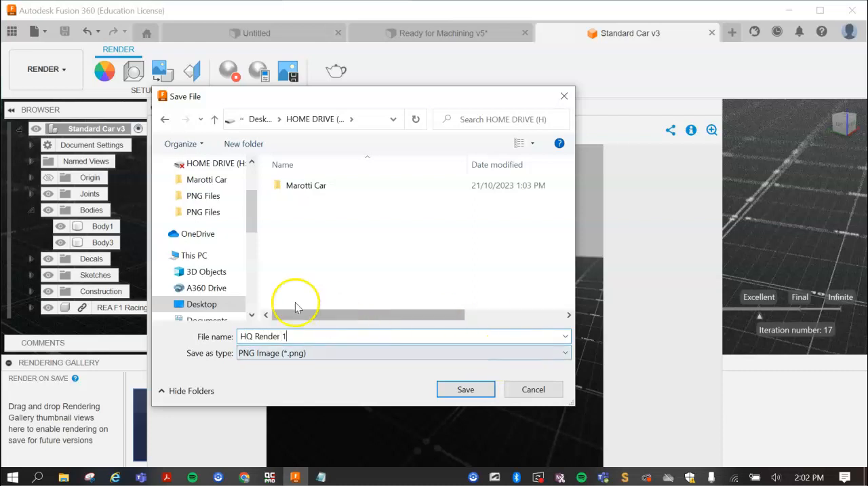
left_click(465, 390)
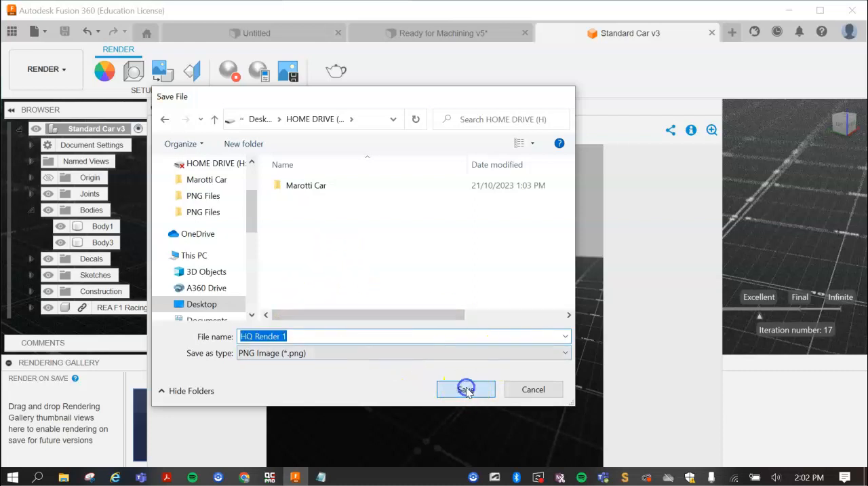
- Switch to File Explorer, open HQ Render 1.png and examine the car's body, decals and wheels up close and in the full image
left_click(63, 477)
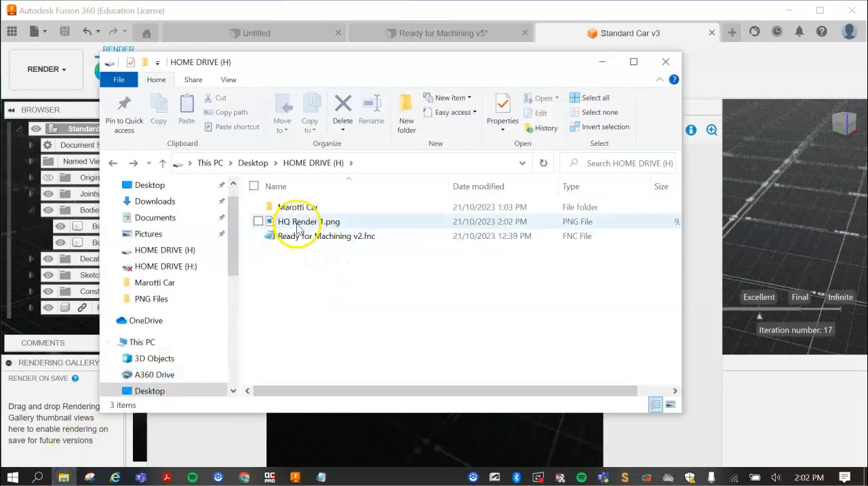
double_click(296, 223)
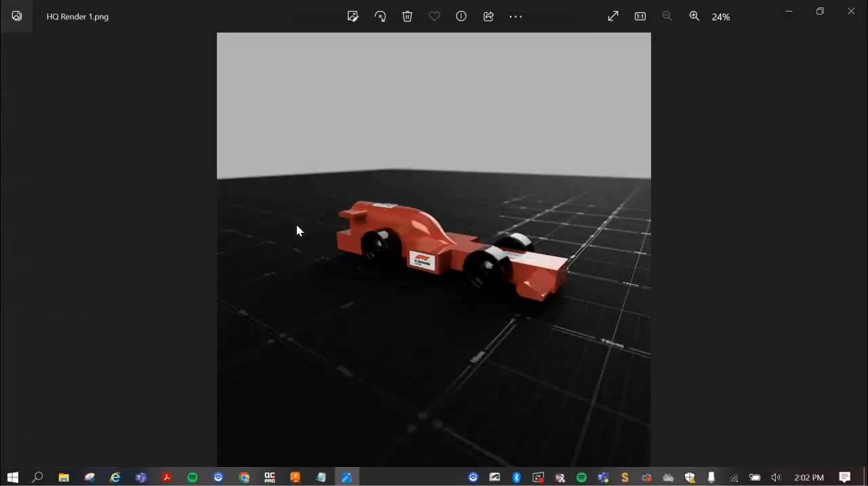
scroll(421, 249, "up", 5)
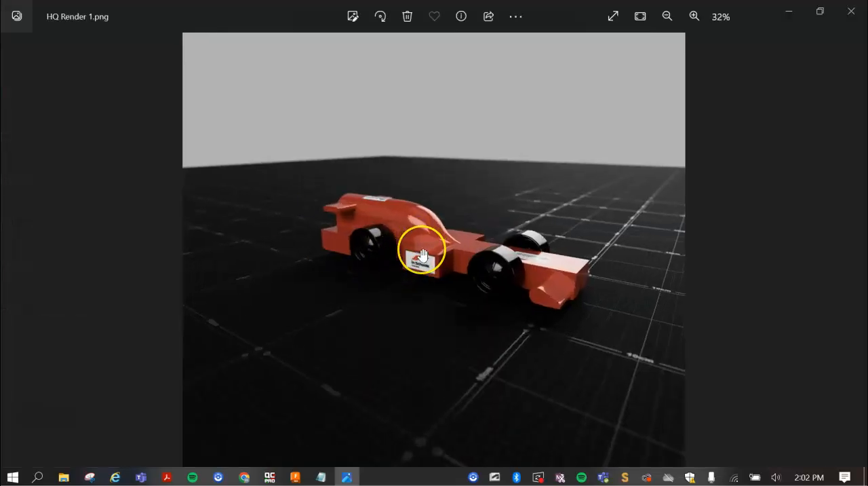
scroll(422, 254, "up", 1)
left_click_drag(461, 247, 345, 245)
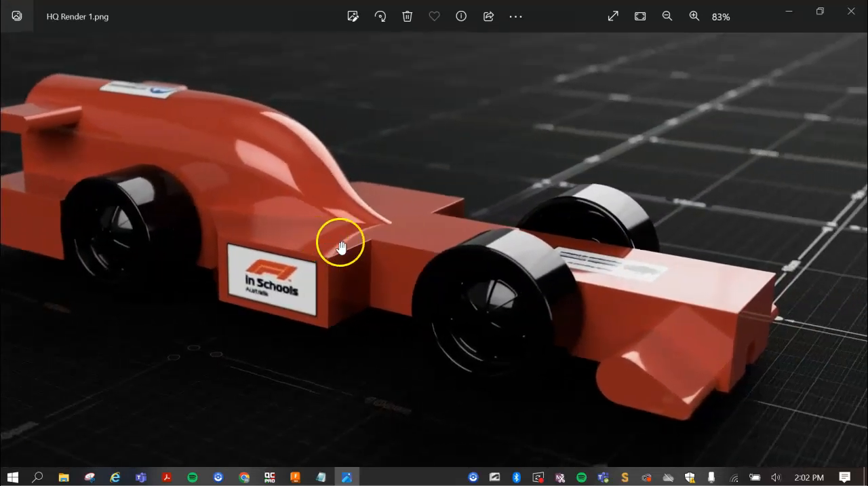
scroll(428, 251, "down", 1)
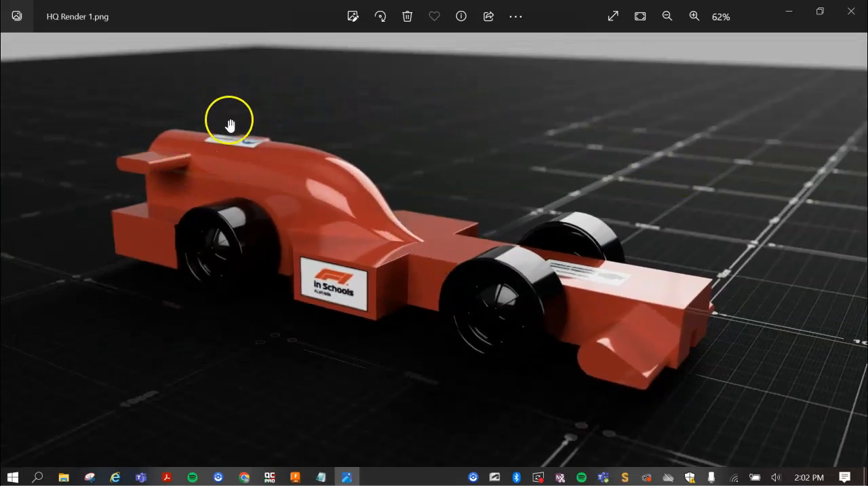
left_click_drag(370, 221, 332, 199)
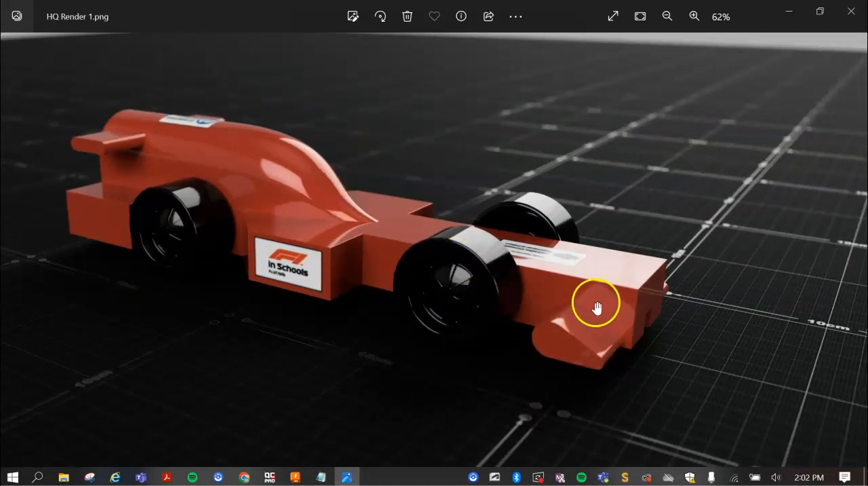
scroll(390, 257, "down", 1)
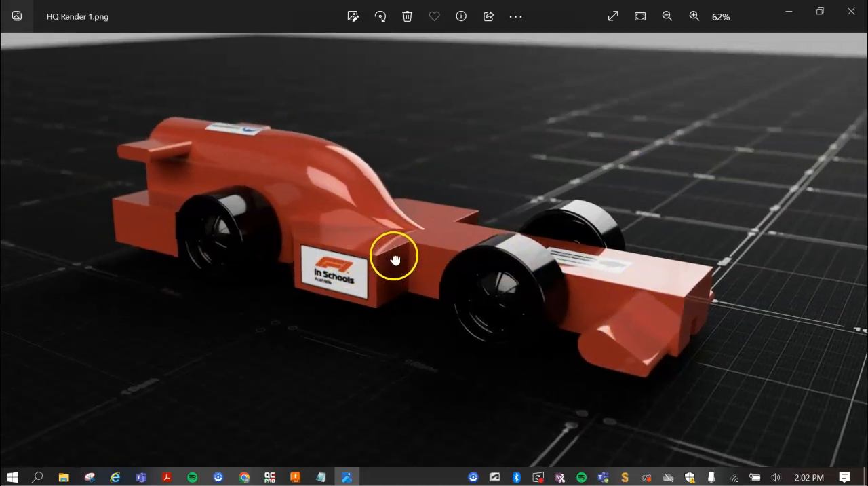
scroll(384, 257, "down", 1)
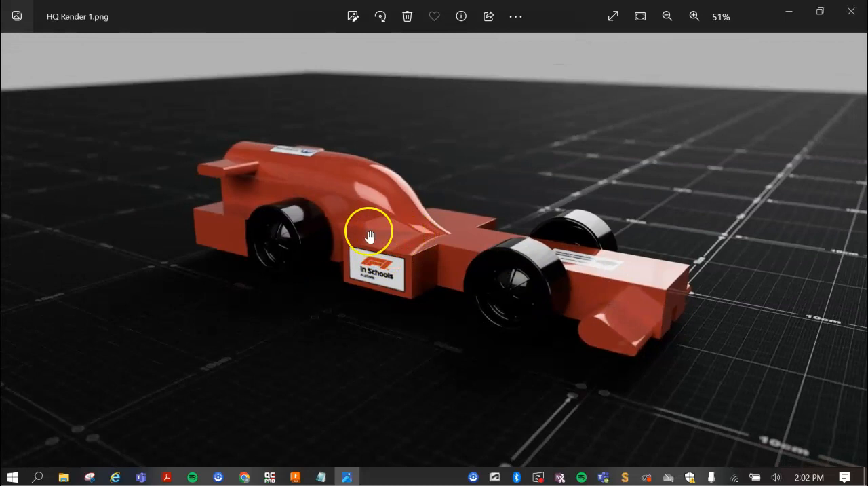
scroll(409, 252, "down", 1)
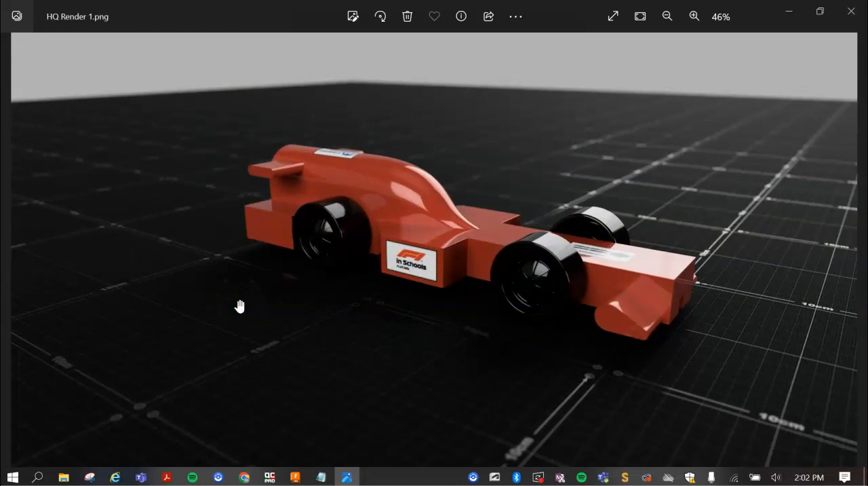
scroll(239, 306, "down", 4)
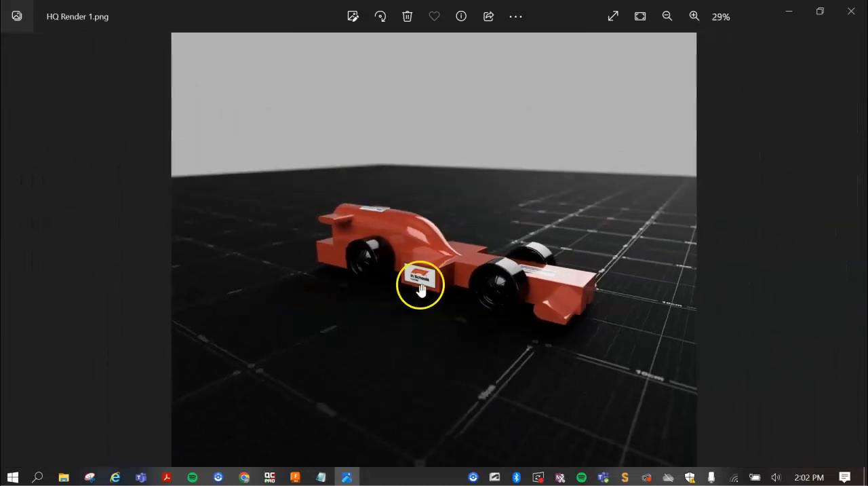
- Examine the front wheels and the ground beneath the car more closely in the saved rendering
scroll(552, 204, "up", 1)
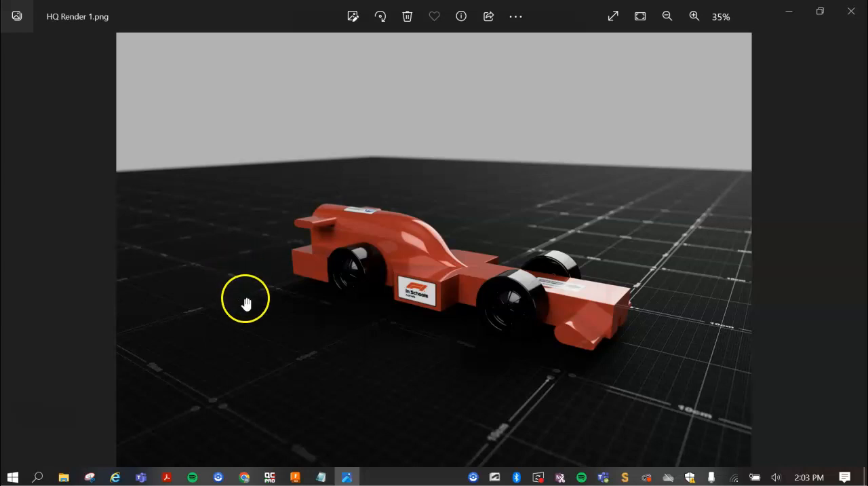
scroll(547, 332, "down", 3)
scroll(546, 332, "up", 3)
scroll(550, 322, "up", 5)
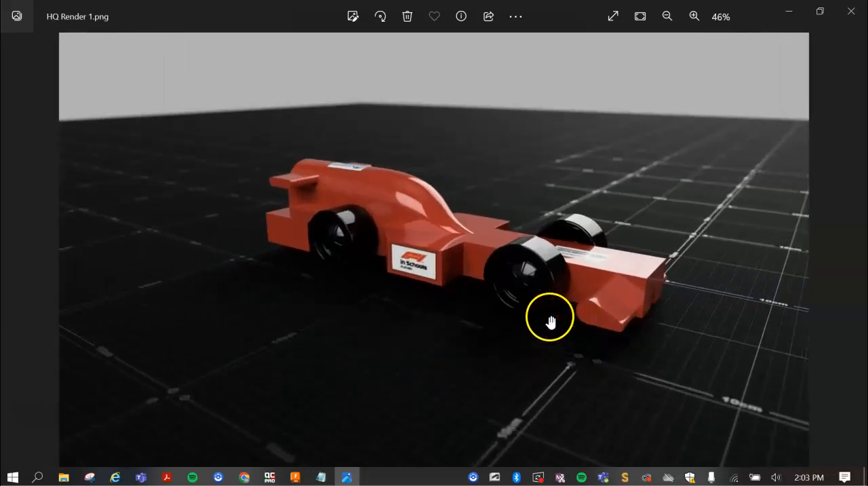
left_click_drag(535, 287, 502, 308)
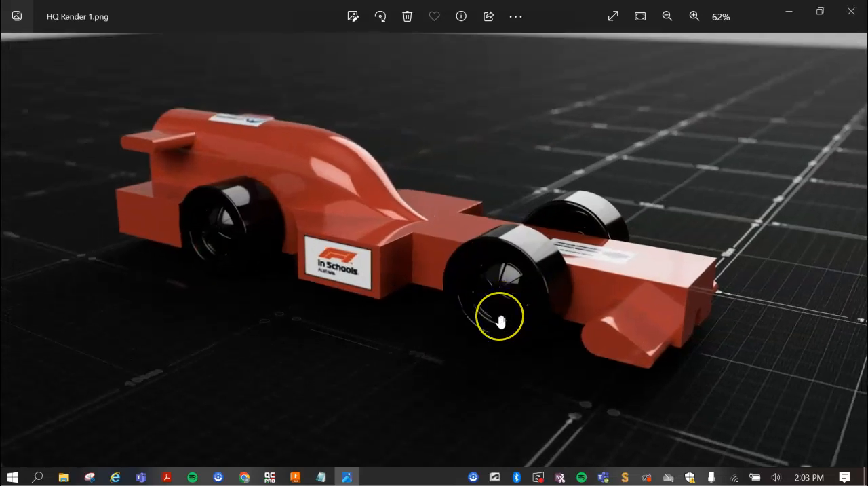
scroll(500, 321, "down", 2)
mouse_move(509, 307)
left_mouse_down()
mouse_move(512, 324)
mouse_move(496, 314)
left_mouse_up()
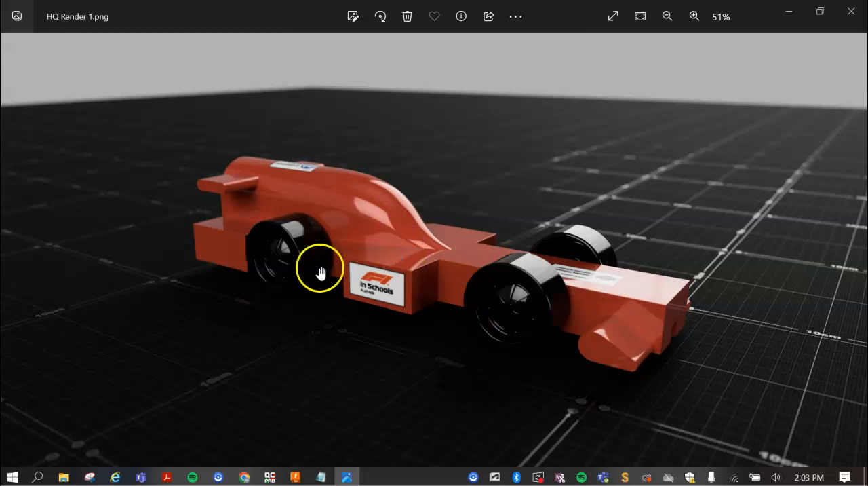